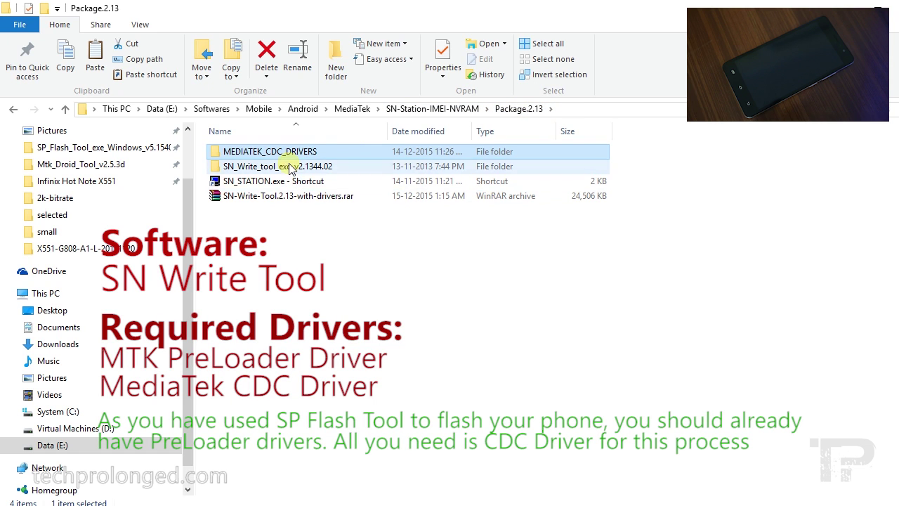
Install the MediaTek CDC driver by running Install64.bat from the MEDIATEK_CDC_DRIVERS folder
{"action": "left_click", "coordinate": [333, 196]}
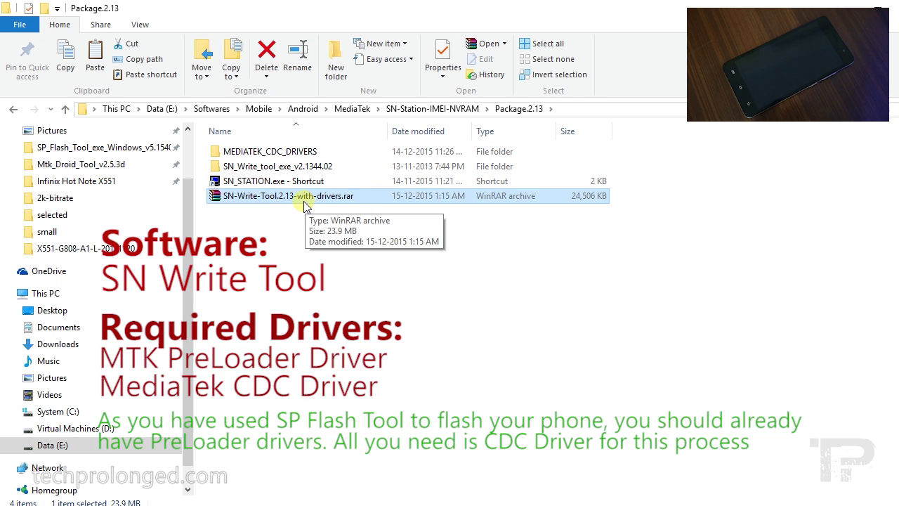
{"action": "double_click", "coordinate": [284, 154]}
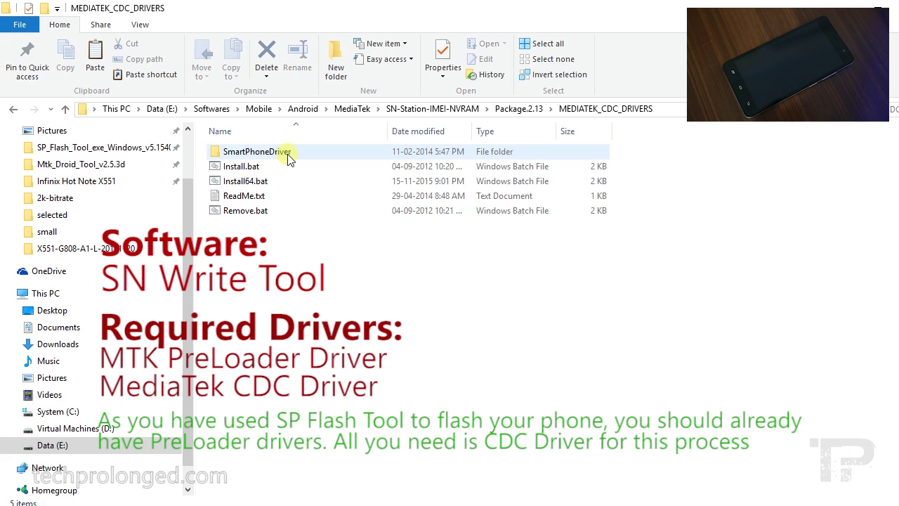
{"action": "double_click", "coordinate": [254, 181]}
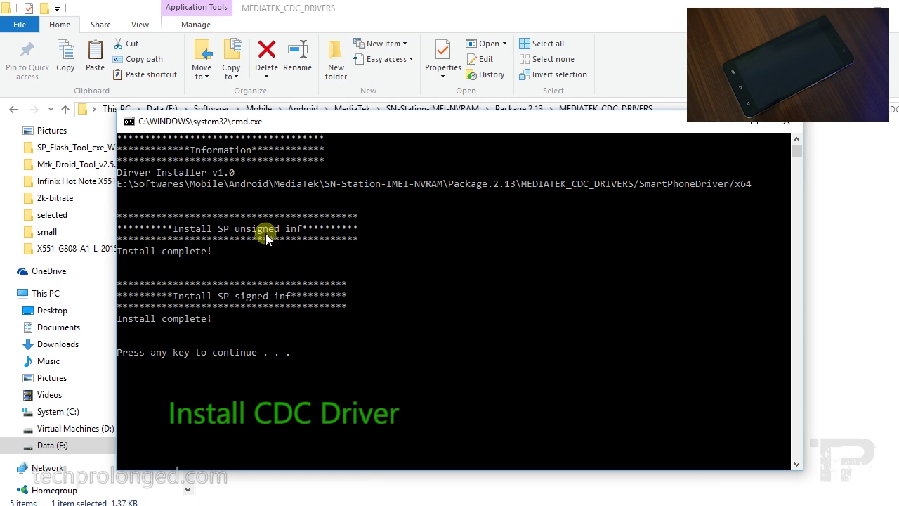
{"action": "key", "text": "Return"}
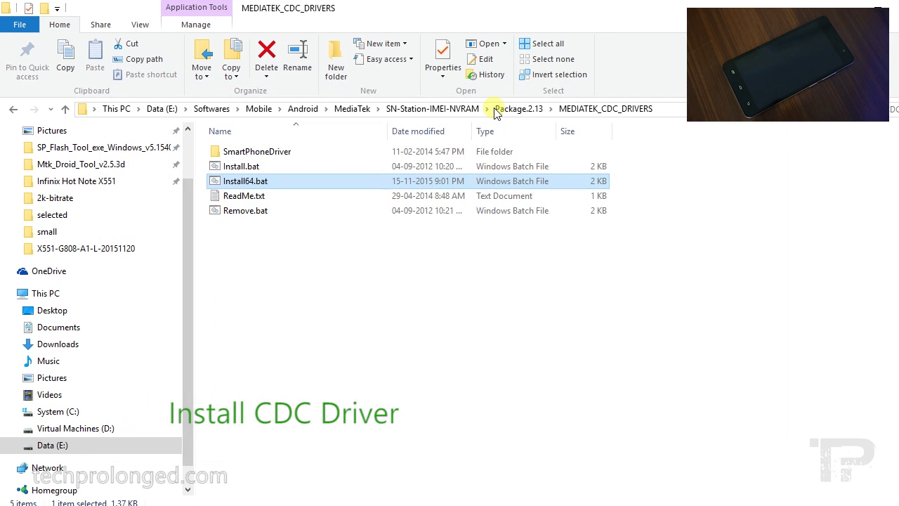
View the installer files in SN_Write_tool_exe_v2.1344.02, return to Package.2.13 and launch the SN_STATION.exe shortcut
{"action": "left_click", "coordinate": [317, 260]}
{"action": "key", "text": "BackSpace"}
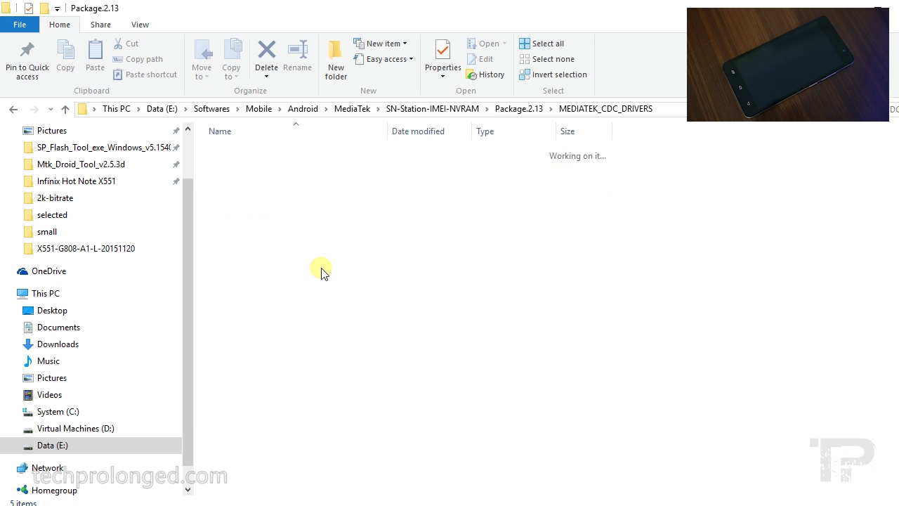
{"action": "key", "text": "Down"}
{"action": "key", "text": "Return"}
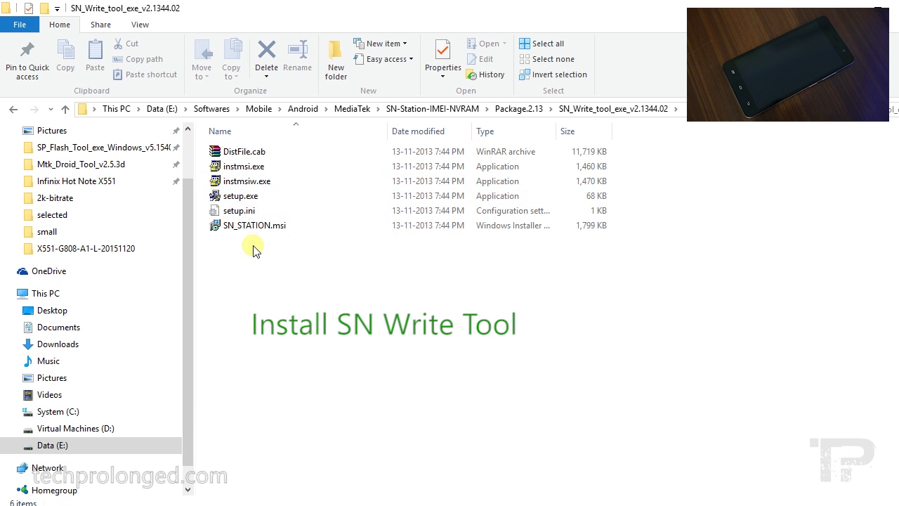
{"action": "key", "text": "BackSpace"}
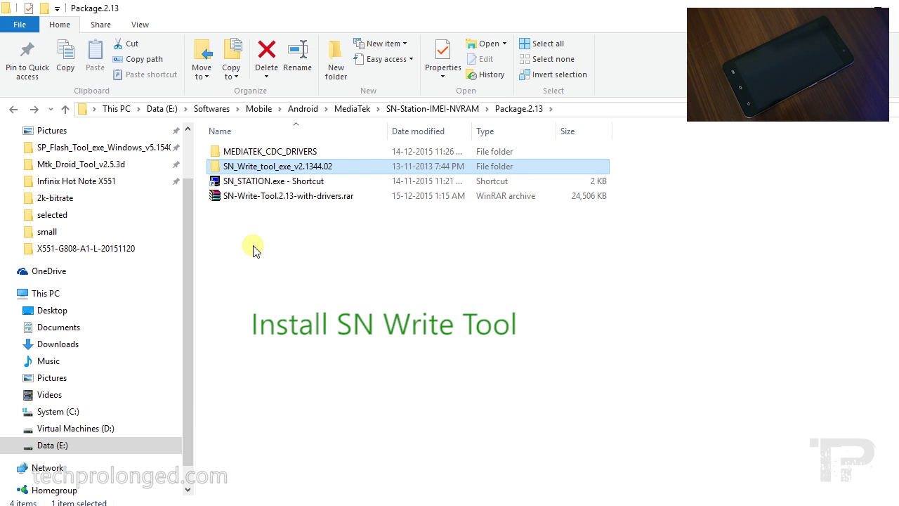
{"action": "double_click", "coordinate": [269, 184]}
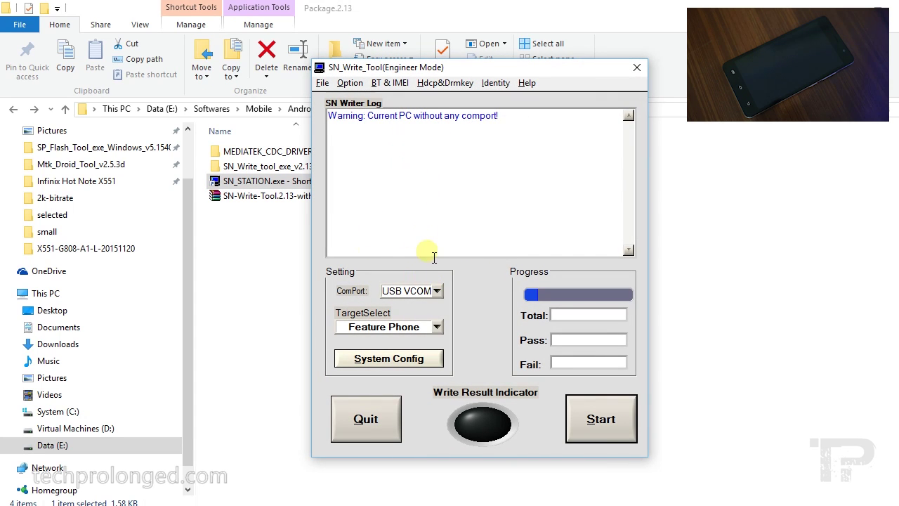
Keep the com port at USB VCOM and set the target device type to SmartPhone
{"action": "left_click", "coordinate": [430, 295]}
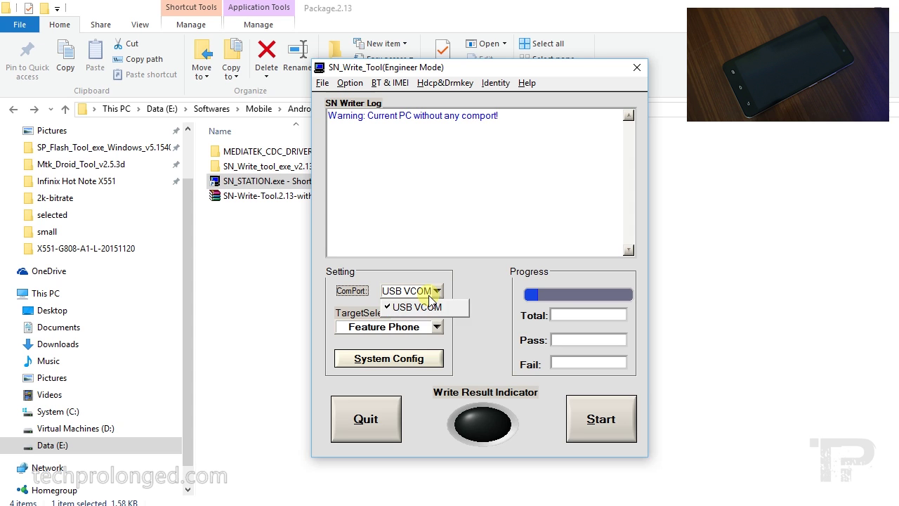
{"action": "left_click", "coordinate": [429, 295]}
{"action": "left_click", "coordinate": [413, 328]}
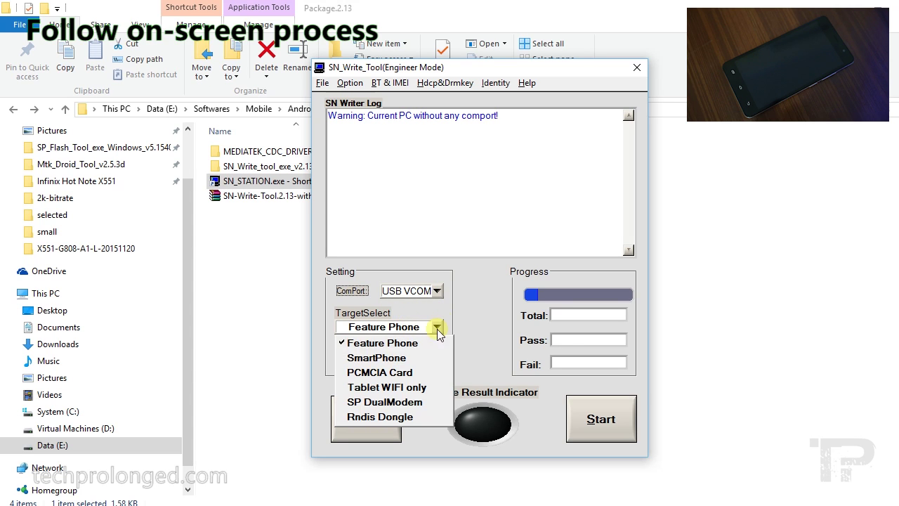
{"action": "left_click", "coordinate": [386, 360]}
Open the system configuration and disable BarCode and BT writing, leaving IMEI, WIFI Mac adr and Dual IMEI enabled
{"action": "left_click", "coordinate": [414, 359]}
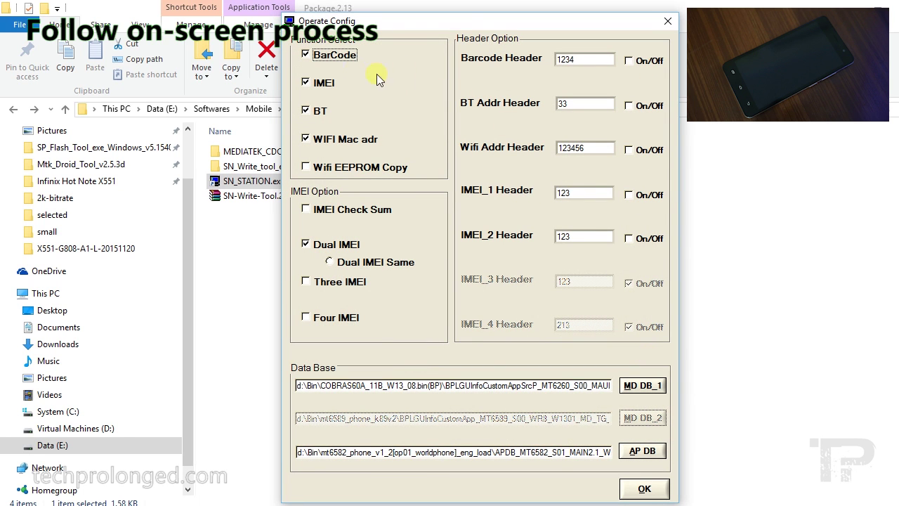
{"action": "left_click", "coordinate": [350, 64]}
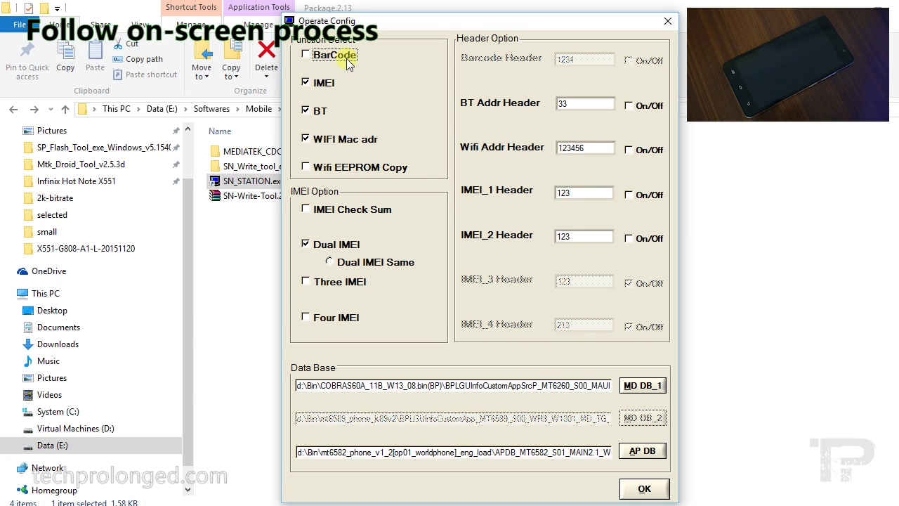
{"action": "left_click", "coordinate": [317, 113]}
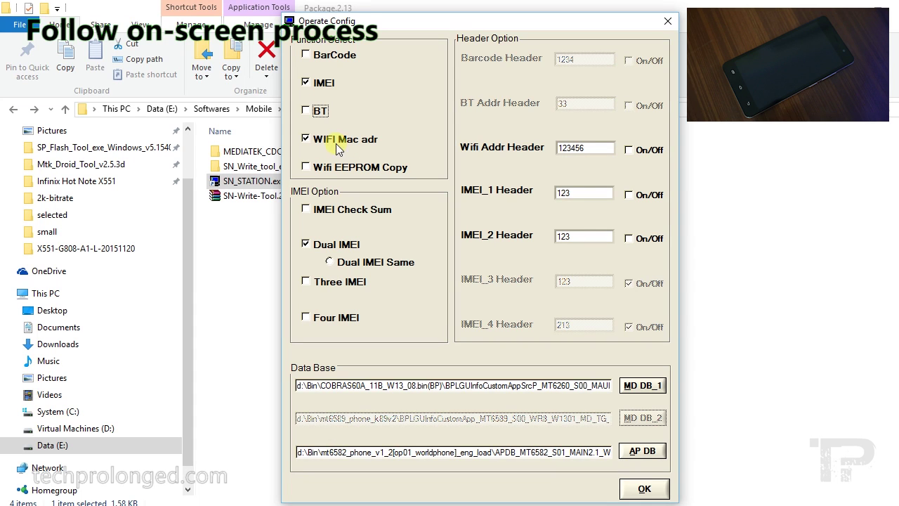
{"action": "left_click", "coordinate": [329, 247]}
Load the BPLGUInfoCustomAppSrcP_MT6592 file from the X551-G808-A1-L-20151120 firmware folder as the first modem database
{"action": "left_click", "coordinate": [606, 389]}
{"action": "left_click", "coordinate": [635, 387]}
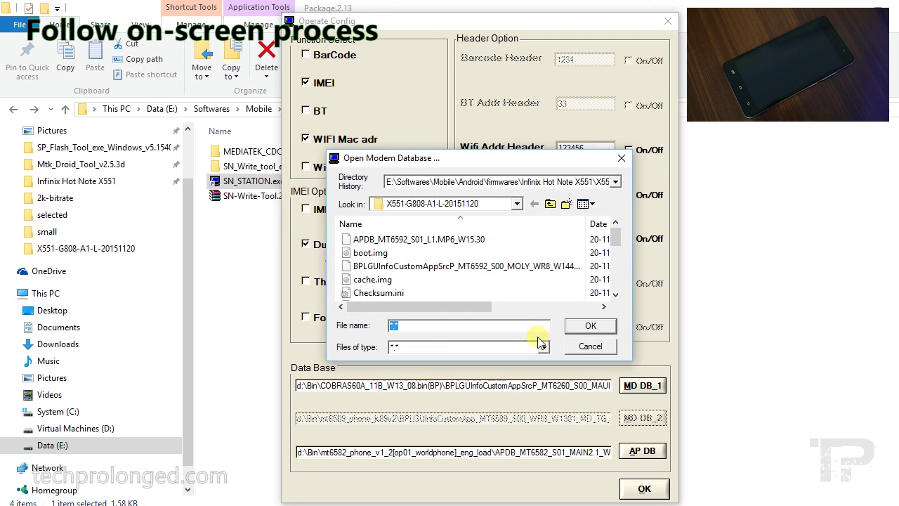
{"action": "left_click", "coordinate": [497, 202]}
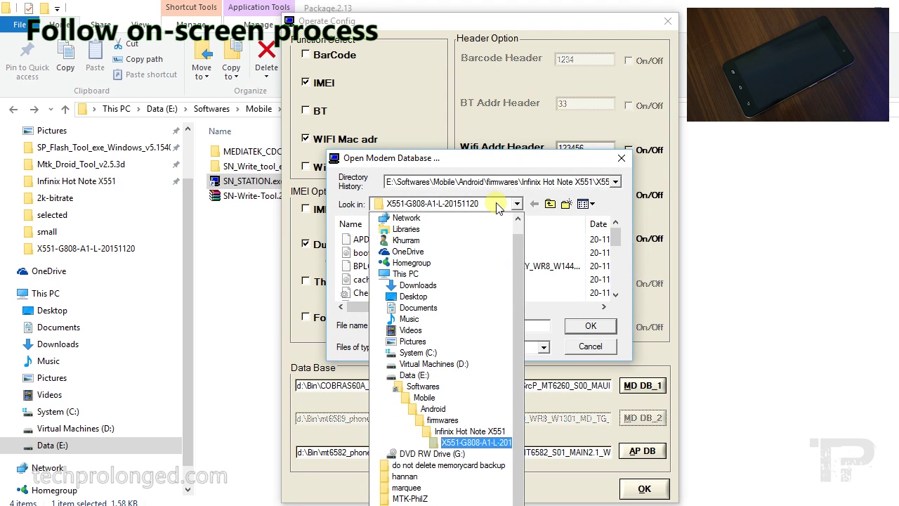
{"action": "left_click", "coordinate": [477, 444]}
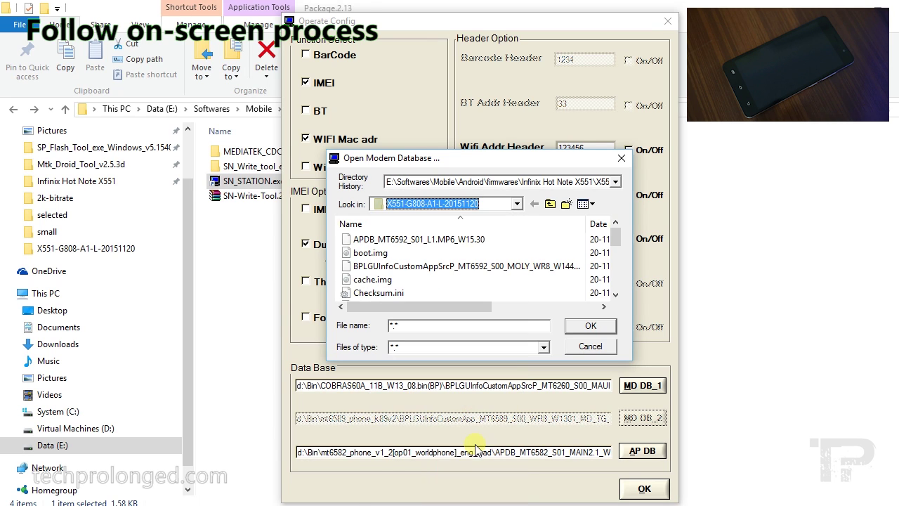
{"action": "double_click", "coordinate": [387, 270]}
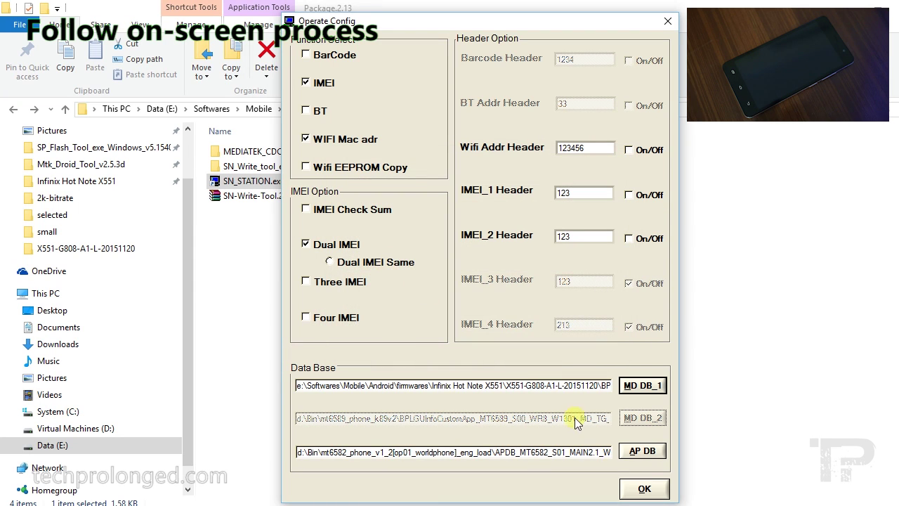
Load APDB_MT6592_S01_L1.MP6_W15.30 as the AP database and accept the configuration
{"action": "left_click", "coordinate": [642, 453]}
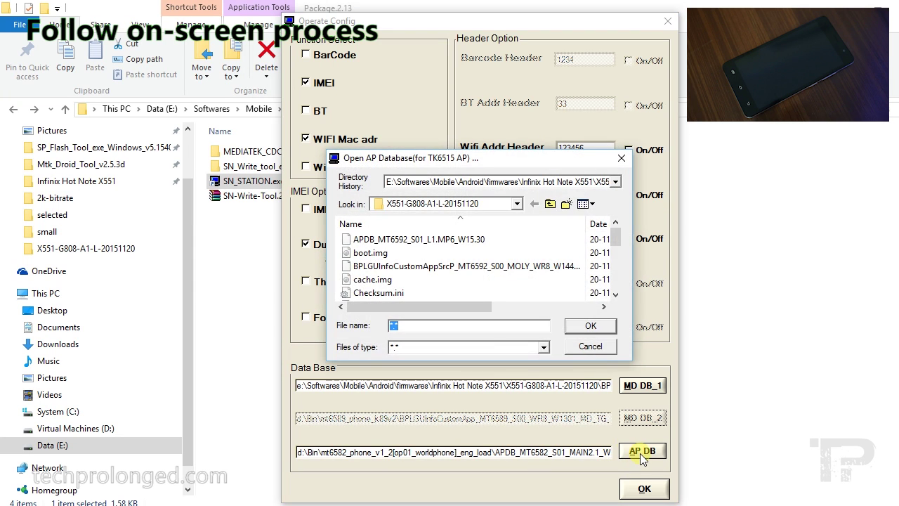
{"action": "left_click", "coordinate": [414, 244]}
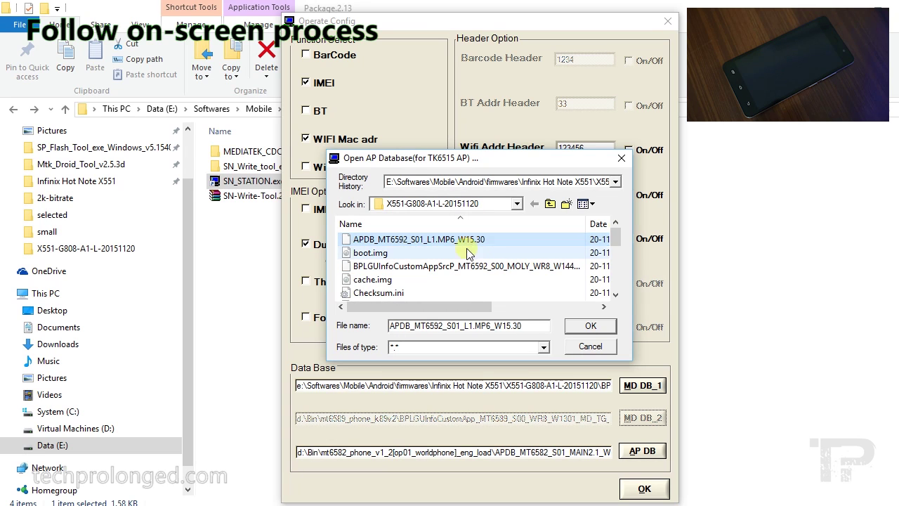
{"action": "left_click", "coordinate": [586, 328]}
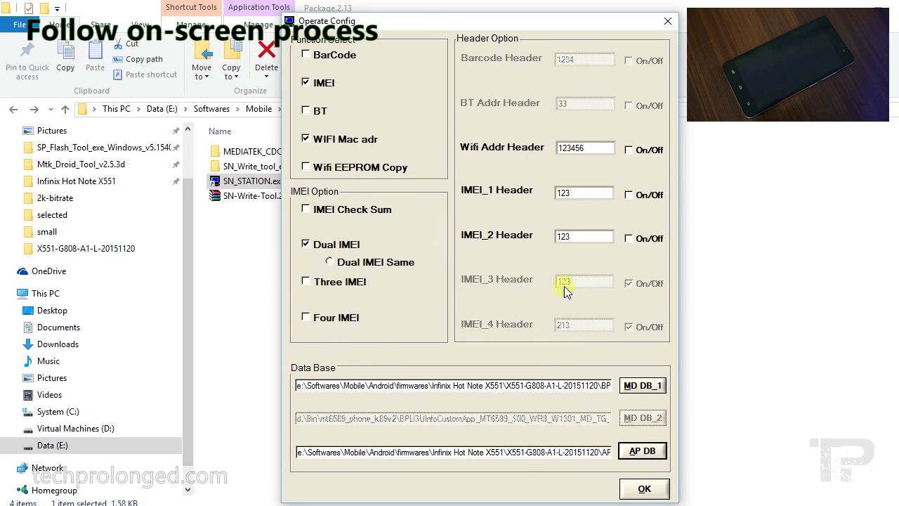
{"action": "left_click", "coordinate": [652, 495]}
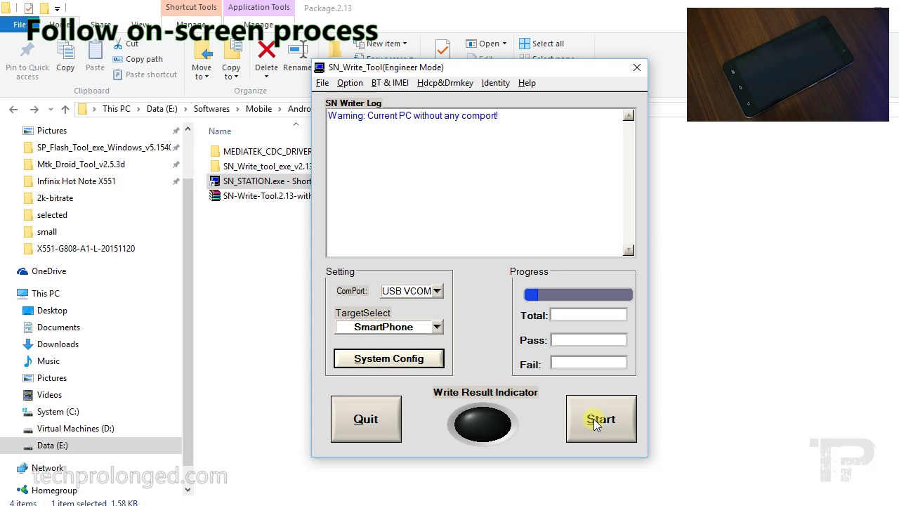
Start the write process, go through the IMEI_1, IMEI_2 and WIFI entry fields, and return to IMEI_1
{"action": "left_click", "coordinate": [594, 422]}
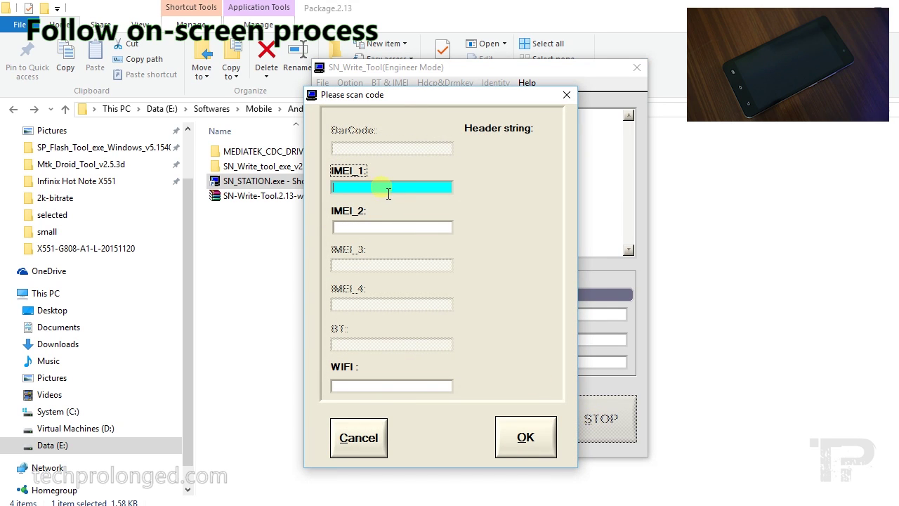
{"action": "left_click", "coordinate": [391, 229]}
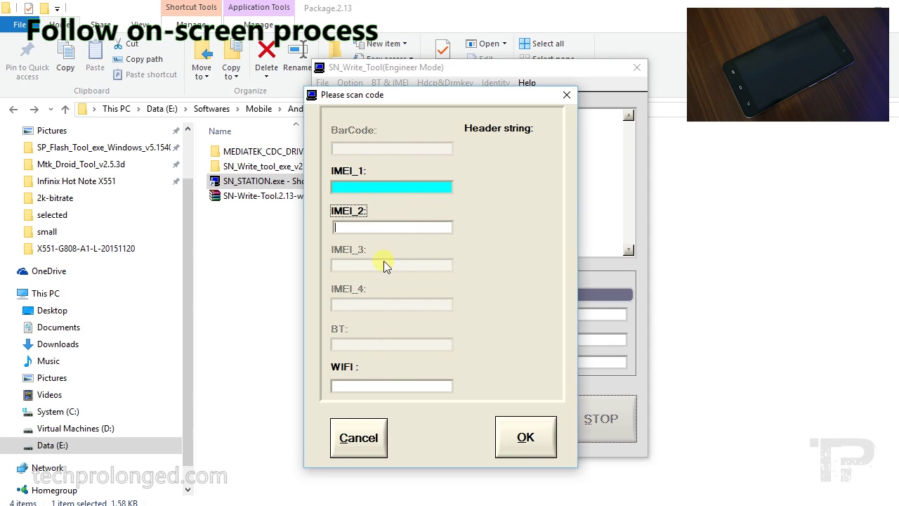
{"action": "left_click", "coordinate": [394, 391]}
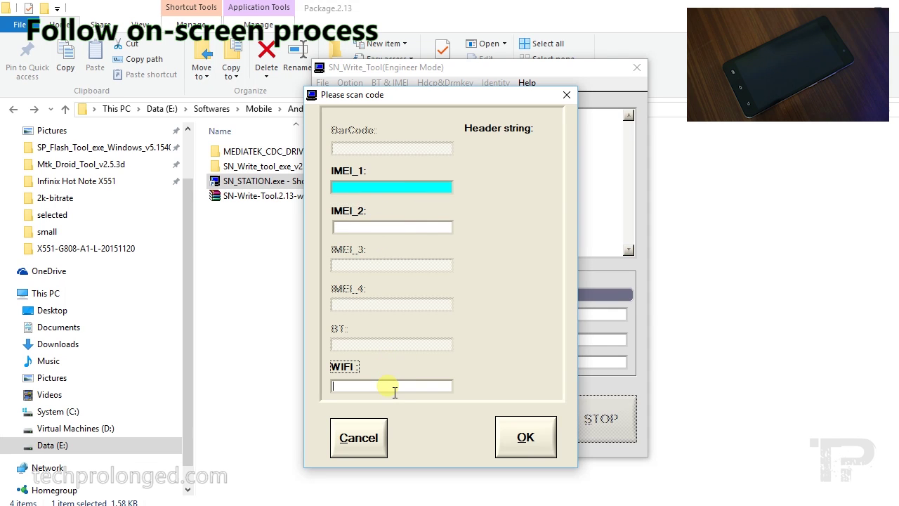
{"action": "left_click", "coordinate": [380, 194]}
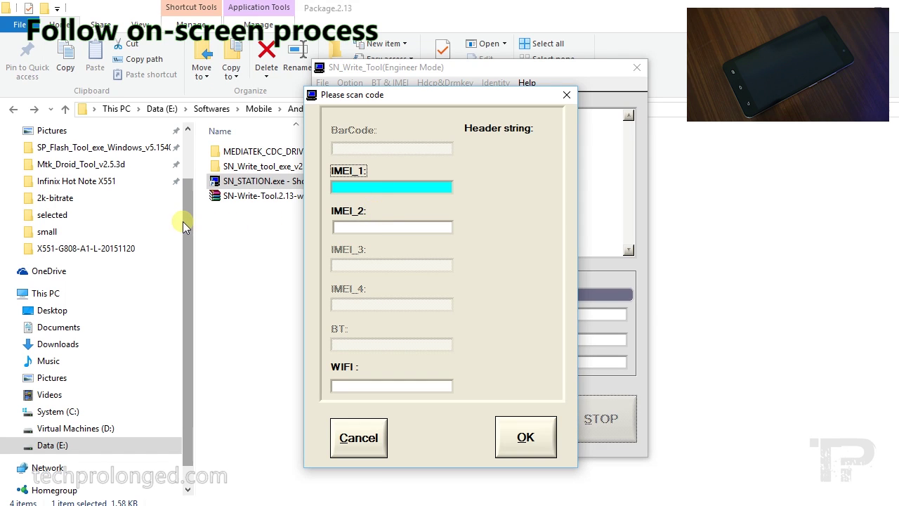
Switch to File Explorer and open imei-x551-original-backup.txt from the backup\x551 folder on drive D
{"action": "left_click", "coordinate": [77, 428]}
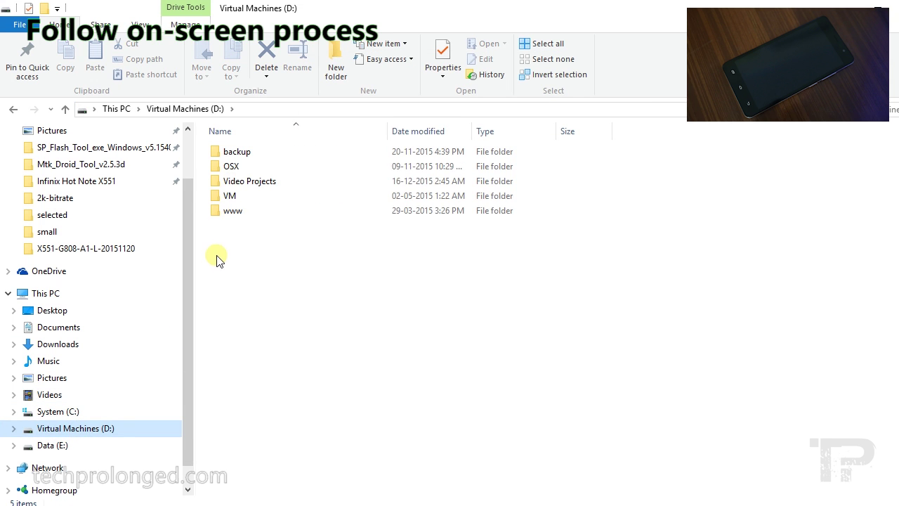
{"action": "double_click", "coordinate": [240, 151]}
{"action": "double_click", "coordinate": [234, 167]}
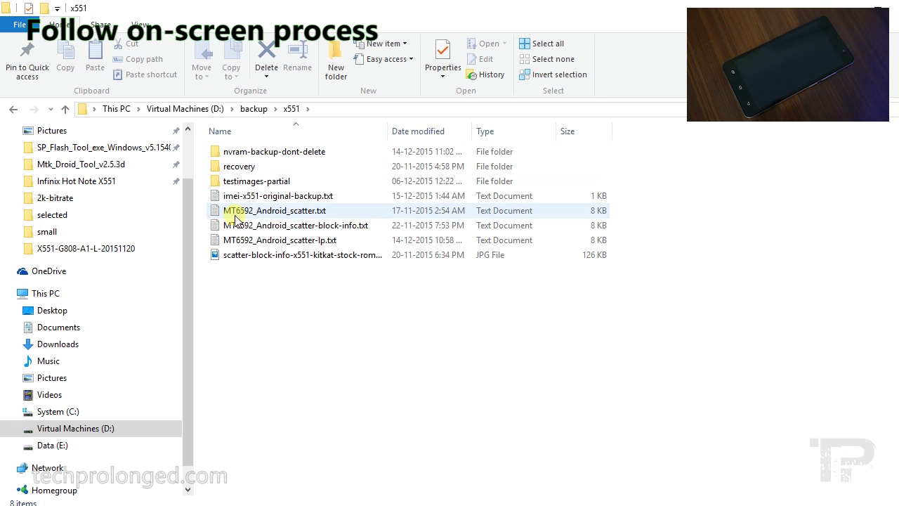
{"action": "left_click", "coordinate": [251, 195]}
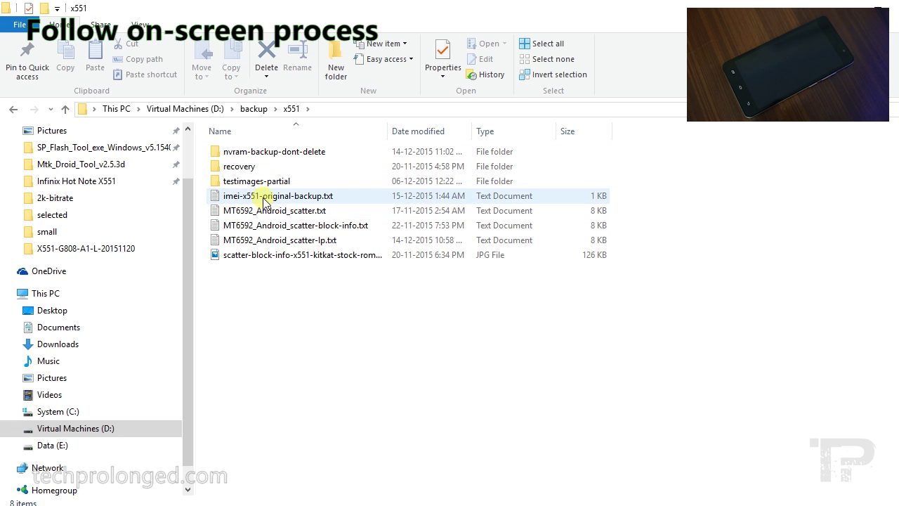
{"action": "double_click", "coordinate": [343, 196]}
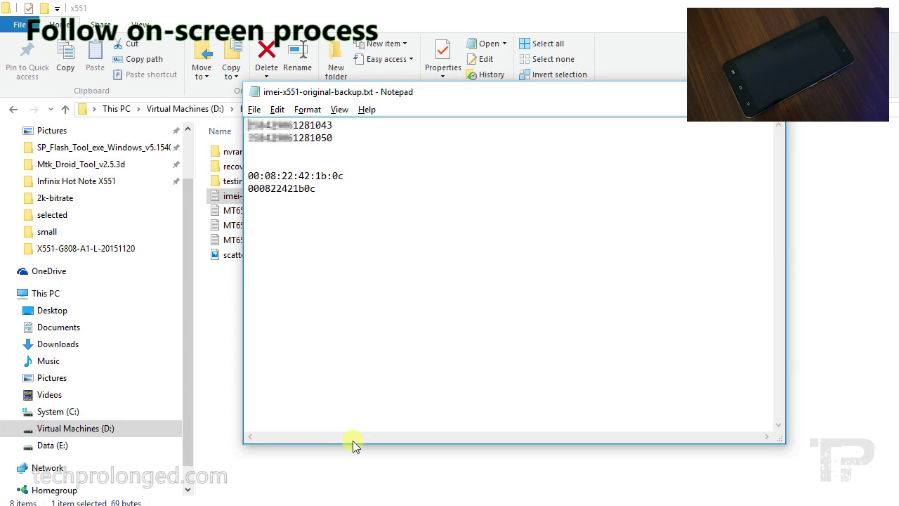
Copy the first IMEI number from the backup text file into the IMEI_1 field of the scan code dialog
{"action": "key", "text": "alt+Tab"}
{"action": "key", "text": "alt+Tab"}
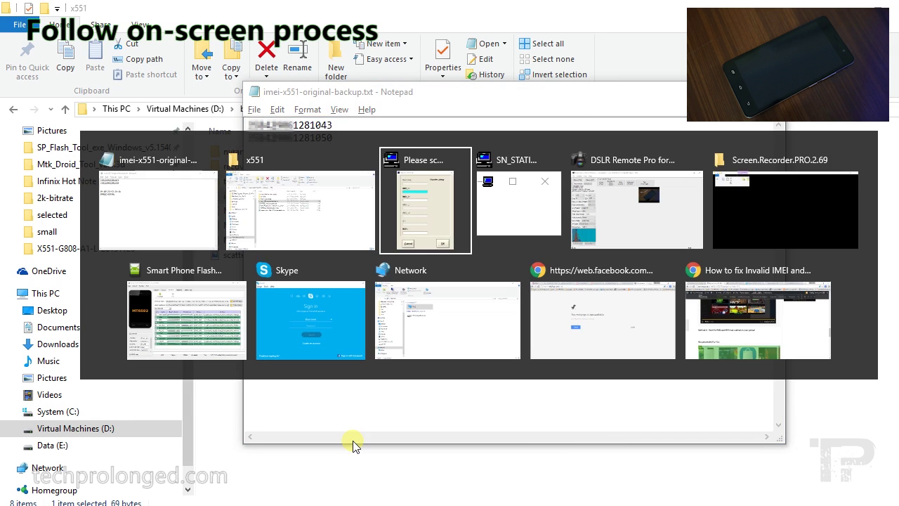
{"action": "left_click", "coordinate": [288, 190]}
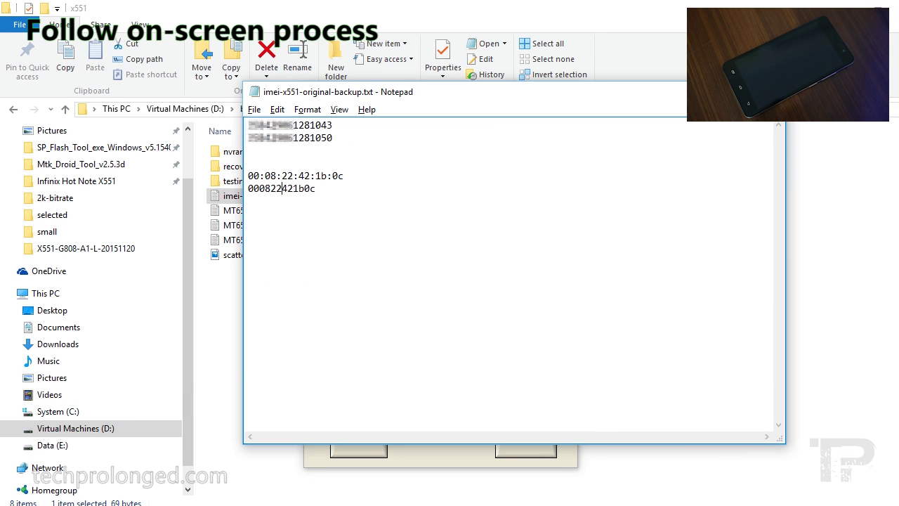
{"action": "left_click", "coordinate": [435, 500]}
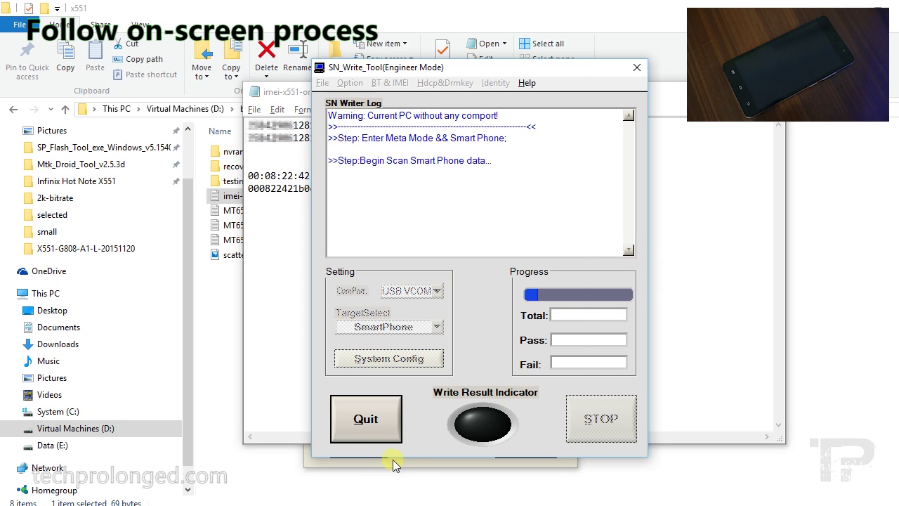
{"action": "left_click", "coordinate": [276, 254]}
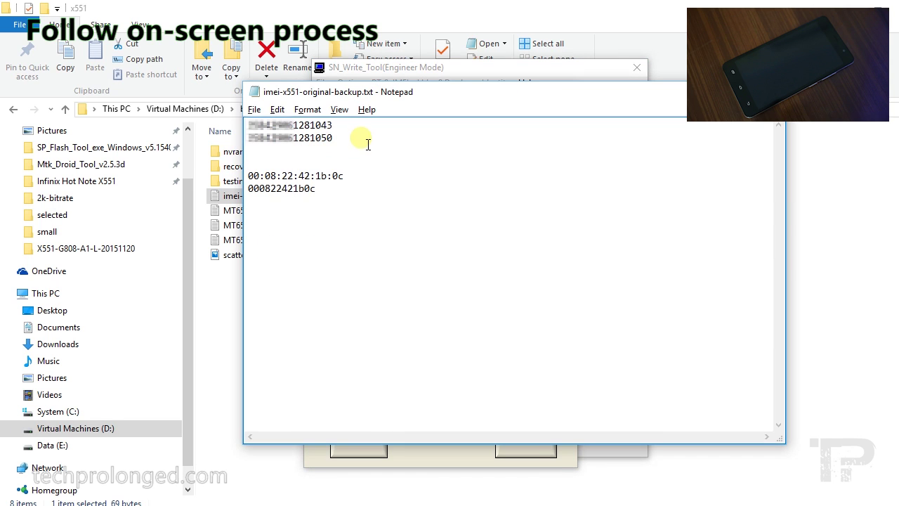
{"action": "left_click", "coordinate": [344, 130]}
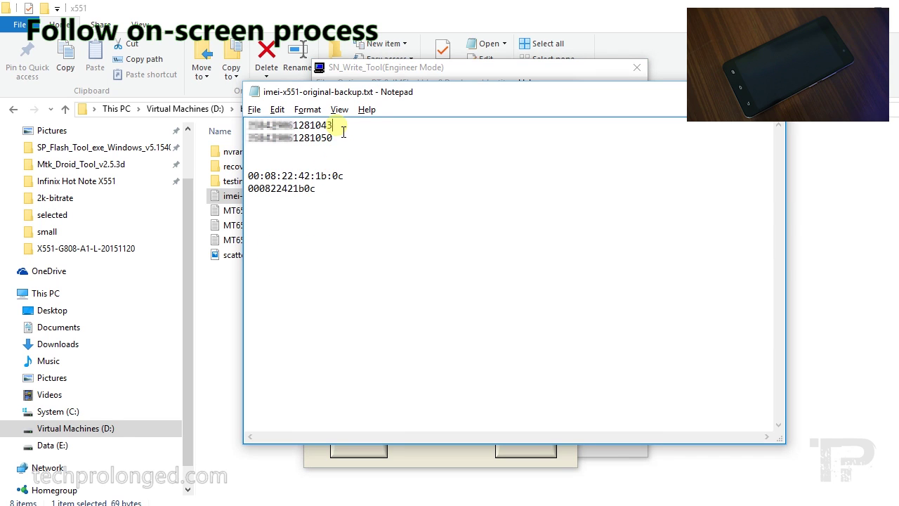
{"action": "double_click", "coordinate": [343, 130]}
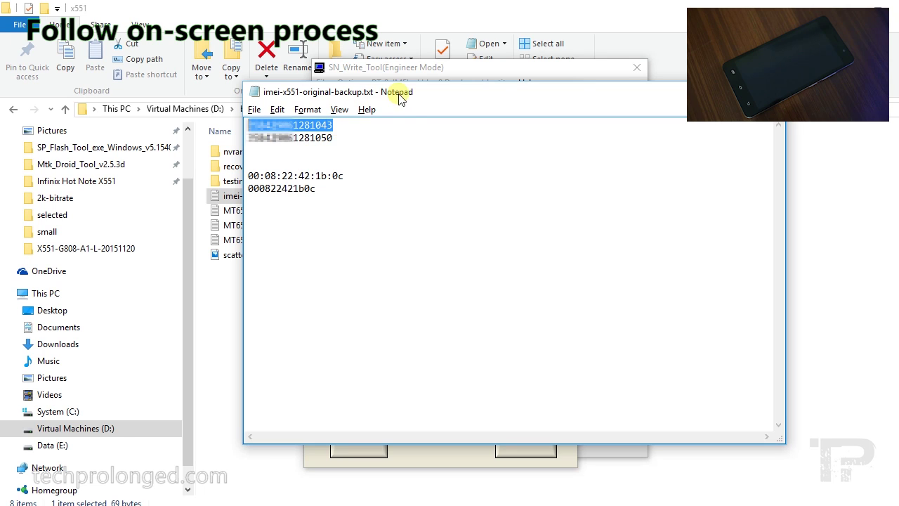
{"action": "key", "text": "alt+Tab"}
{"action": "key", "text": "ctrl+v"}
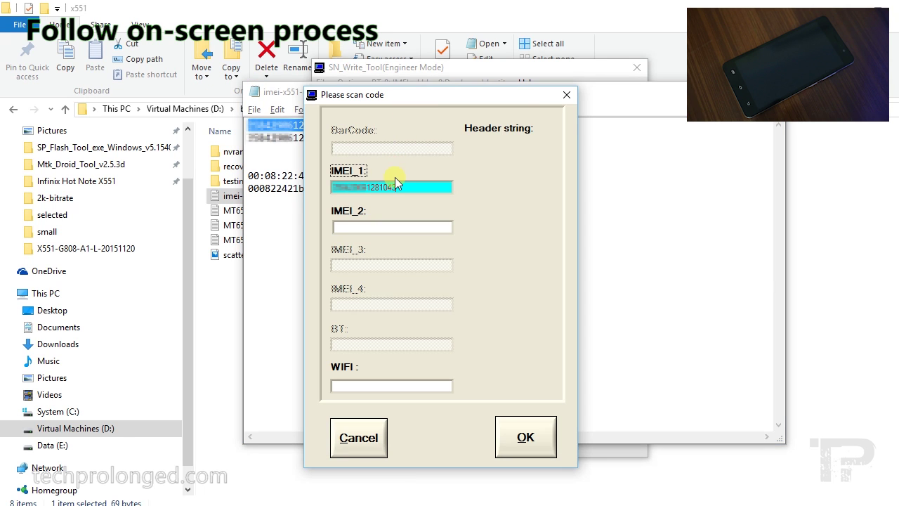
Copy the second IMEI number from the backup text file into the IMEI_2 field
{"action": "left_click", "coordinate": [273, 146]}
{"action": "double_click", "coordinate": [272, 147]}
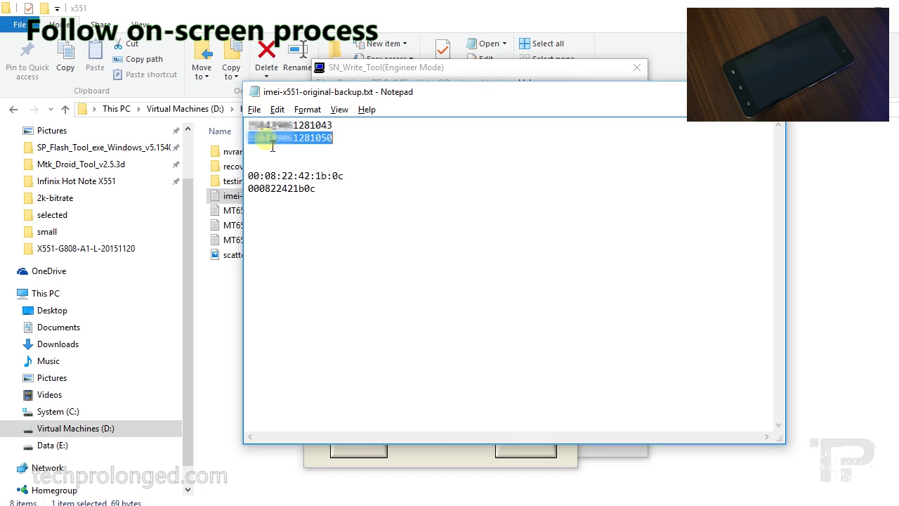
{"action": "key", "text": "alt+Tab"}
{"action": "key", "text": "ctrl+v"}
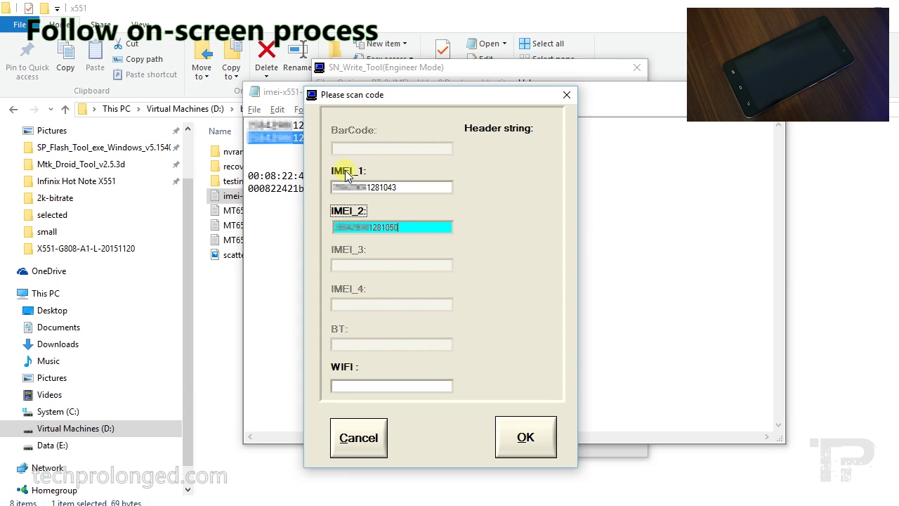
Copy the colon-free Wi-Fi MAC address from the backup file into the WIFI field and confirm the codes for writing
{"action": "left_click", "coordinate": [299, 181]}
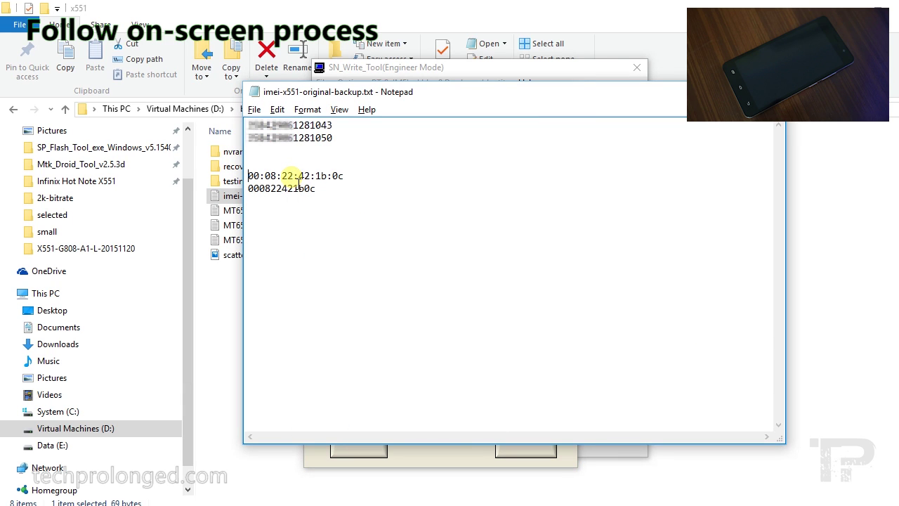
{"action": "double_click", "coordinate": [298, 177]}
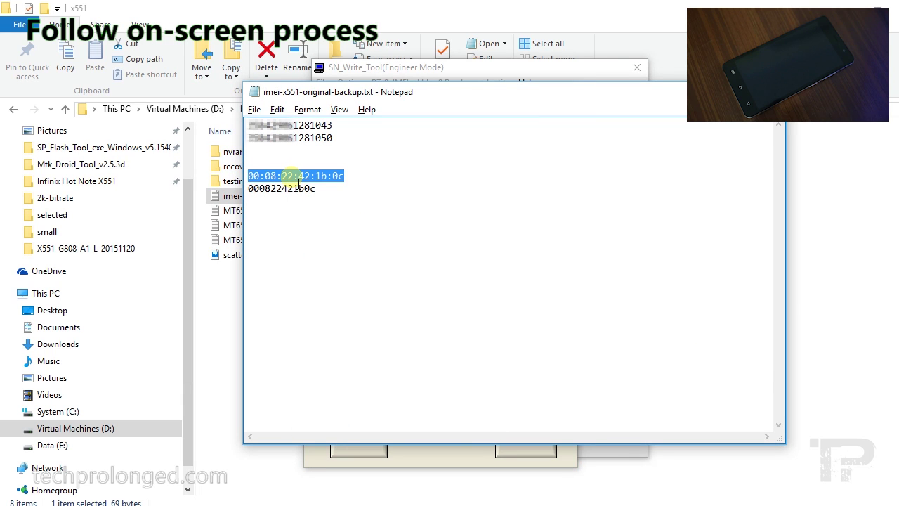
{"action": "key", "text": "Down"}
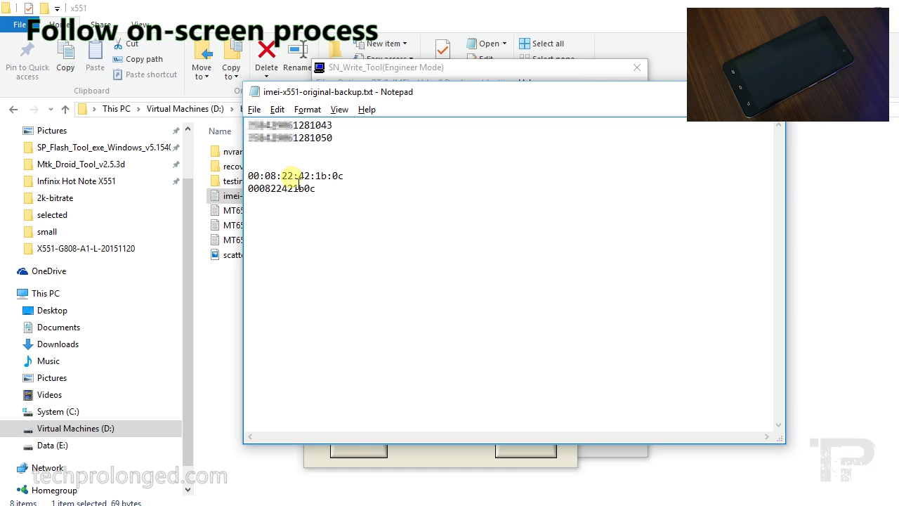
{"action": "key", "text": "shift+Home"}
{"action": "key", "text": "ctrl+c"}
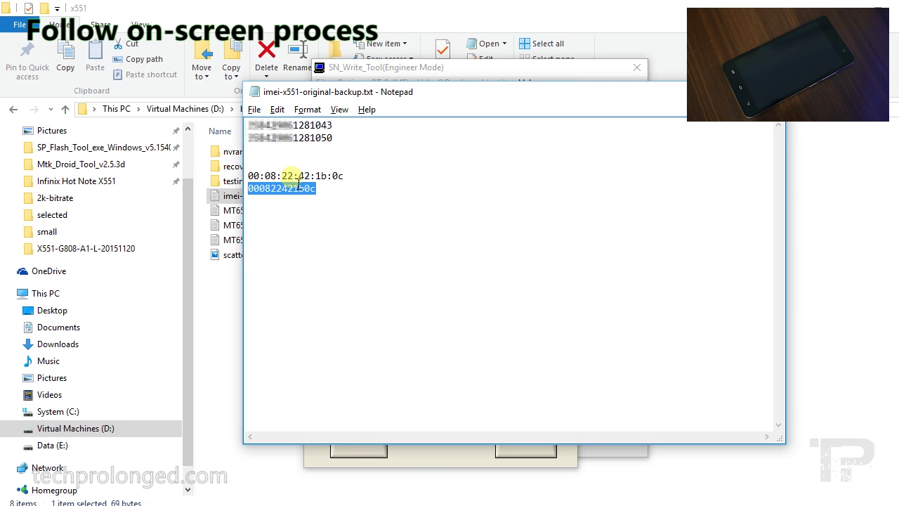
{"action": "key", "text": "alt+Tab"}
{"action": "key", "text": "ctrl+v"}
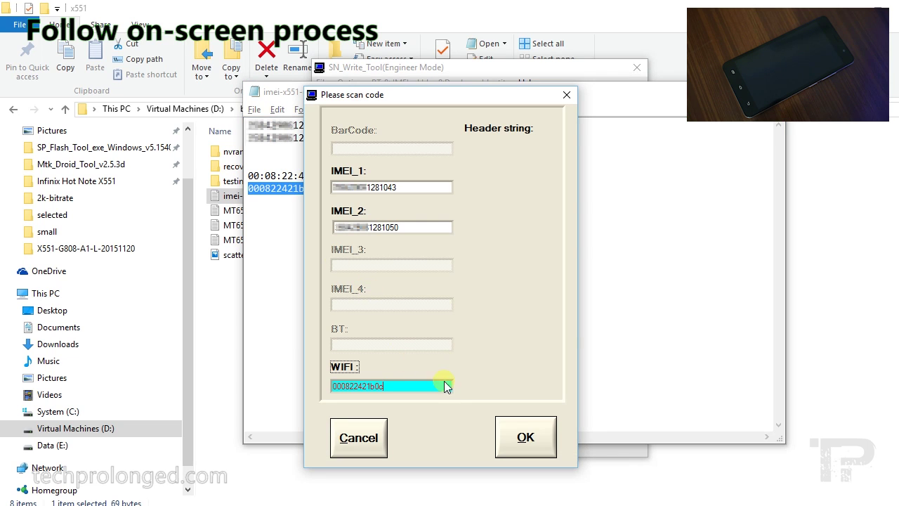
{"action": "left_click", "coordinate": [524, 436]}
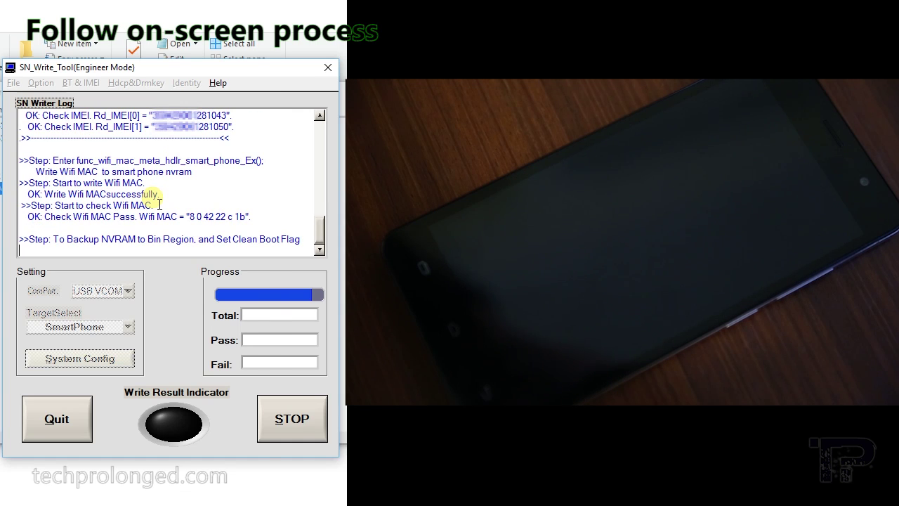
Cancel the new scan code dialog and review the writer log's IMEI, Wi-Fi MAC and NVRAM backup entries
{"action": "left_click", "coordinate": [56, 456]}
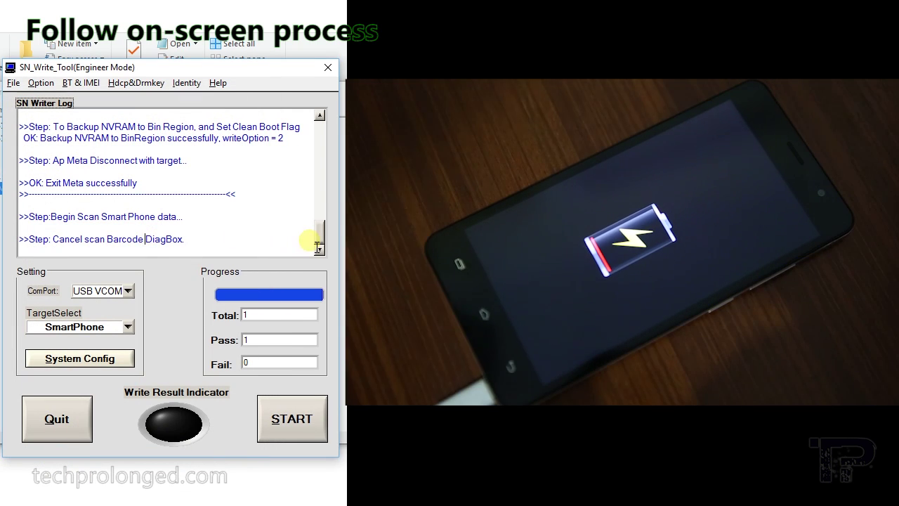
{"action": "scroll", "coordinate": [320, 239], "scroll_direction": "up", "scroll_amount": 1}
{"action": "left_click_drag", "start_coordinate": [320, 239], "coordinate": [320, 211]}
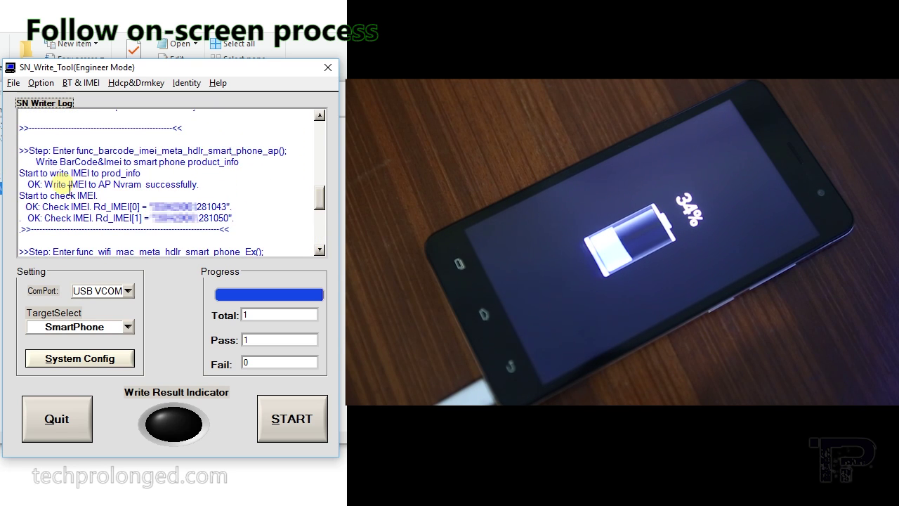
{"action": "left_click_drag", "start_coordinate": [323, 197], "coordinate": [323, 214]}
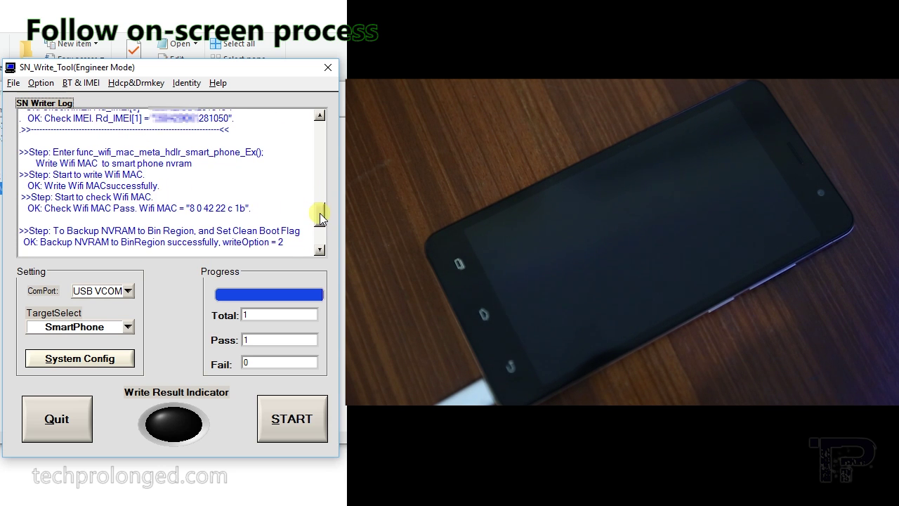
{"action": "left_click_drag", "start_coordinate": [321, 219], "coordinate": [319, 248]}
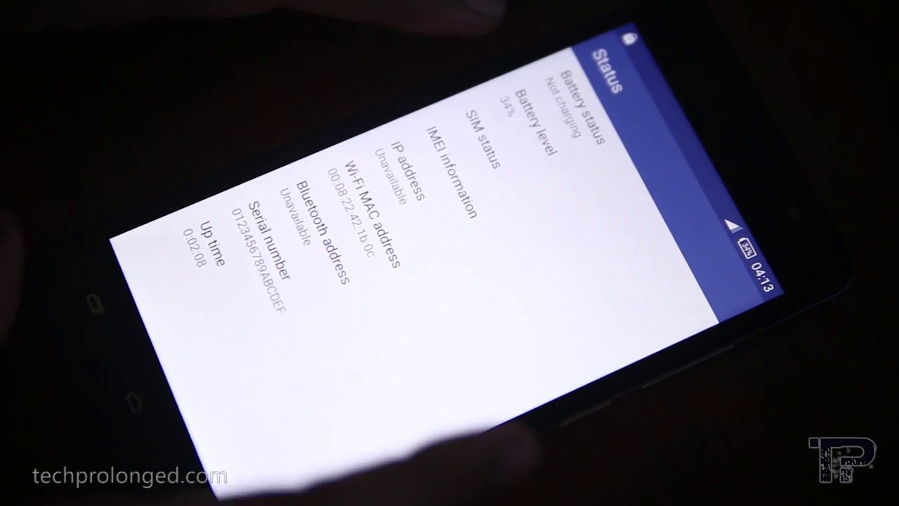
{"action": "left_click_drag", "start_coordinate": [737, 239], "coordinate": [421, 231]}
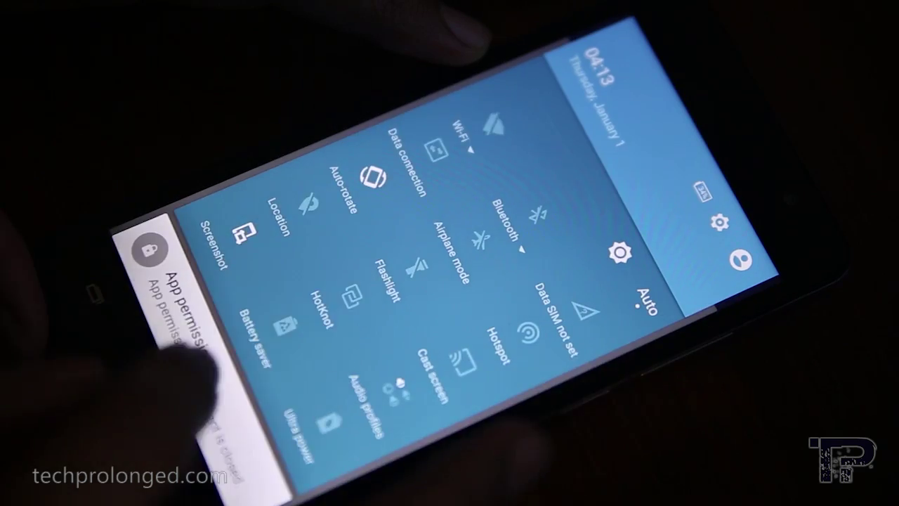
{"action": "left_click_drag", "start_coordinate": [162, 365], "coordinate": [632, 232]}
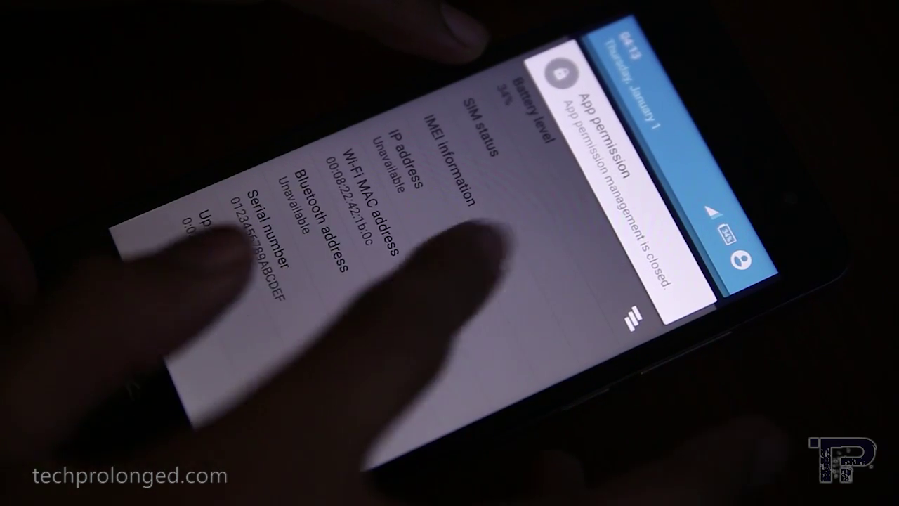
{"action": "left_click_drag", "start_coordinate": [512, 220], "coordinate": [542, 181]}
{"action": "left_click_drag", "start_coordinate": [351, 302], "coordinate": [632, 231]}
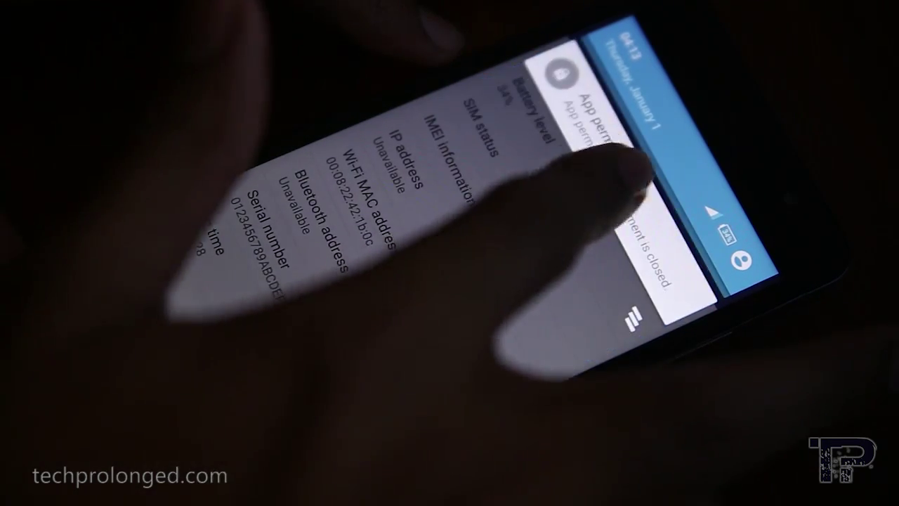
{"action": "left_click_drag", "start_coordinate": [611, 190], "coordinate": [485, 330]}
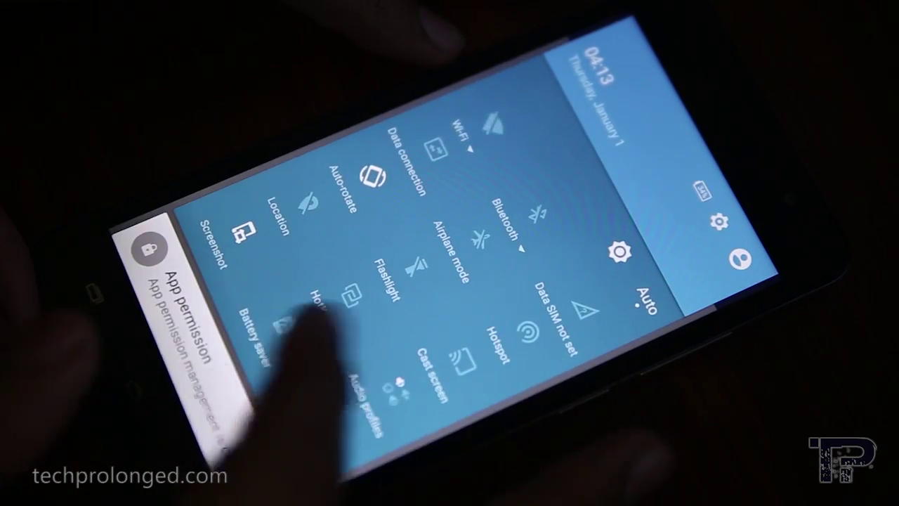
{"action": "left_click_drag", "start_coordinate": [321, 321], "coordinate": [576, 253]}
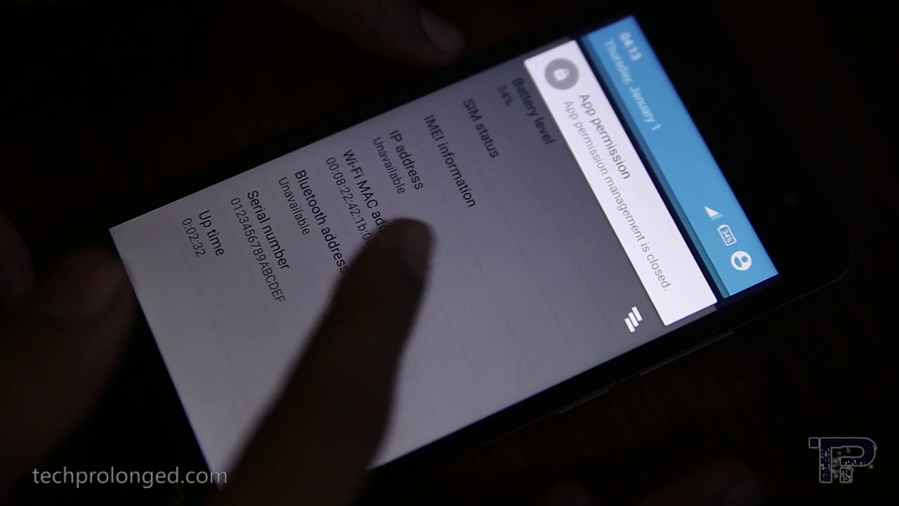
{"action": "left_click_drag", "start_coordinate": [415, 231], "coordinate": [561, 253]}
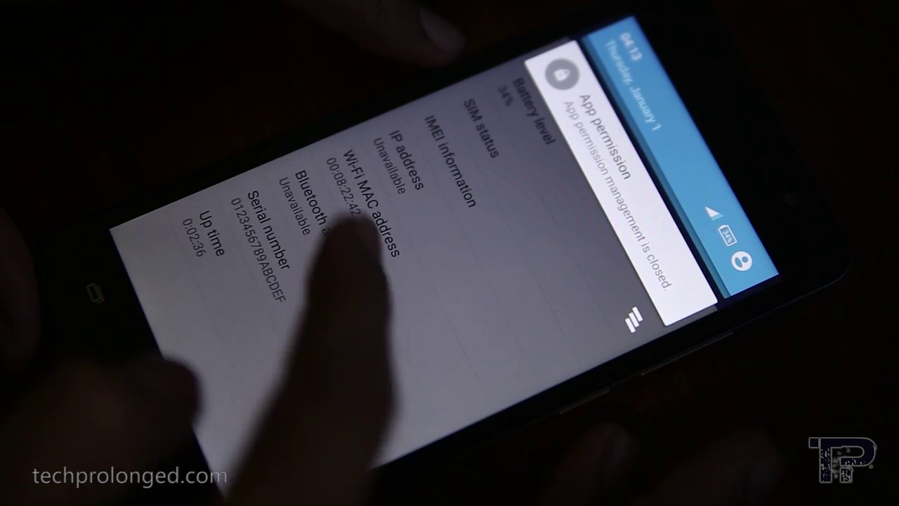